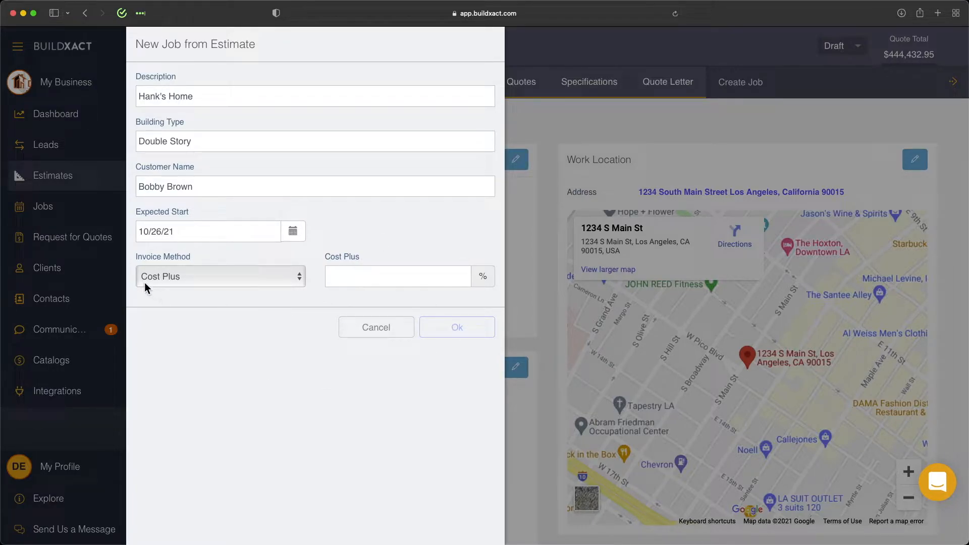
# Create the job from the estimate with a Cost Plus rate of 20% and accept the job's estimate.
pyautogui.click(374, 280)
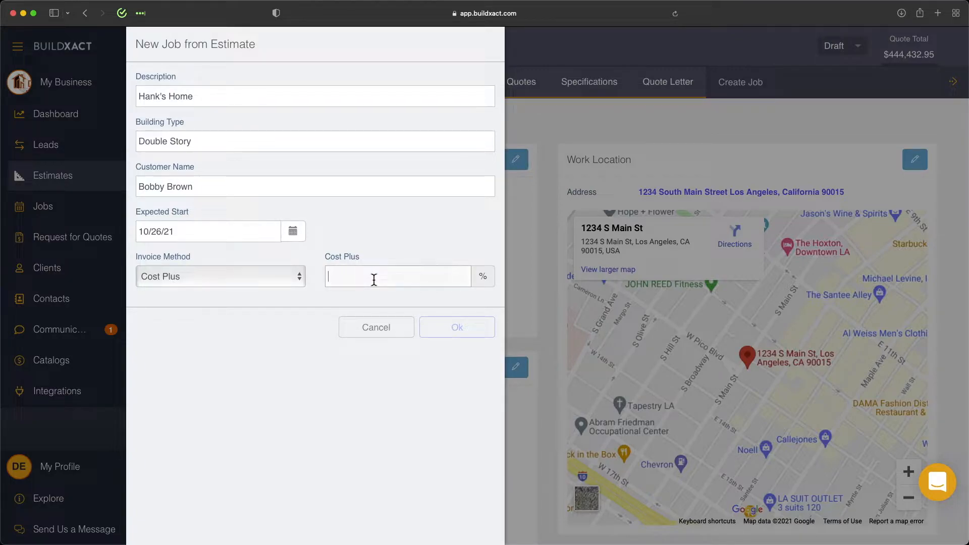
pyautogui.write('20')
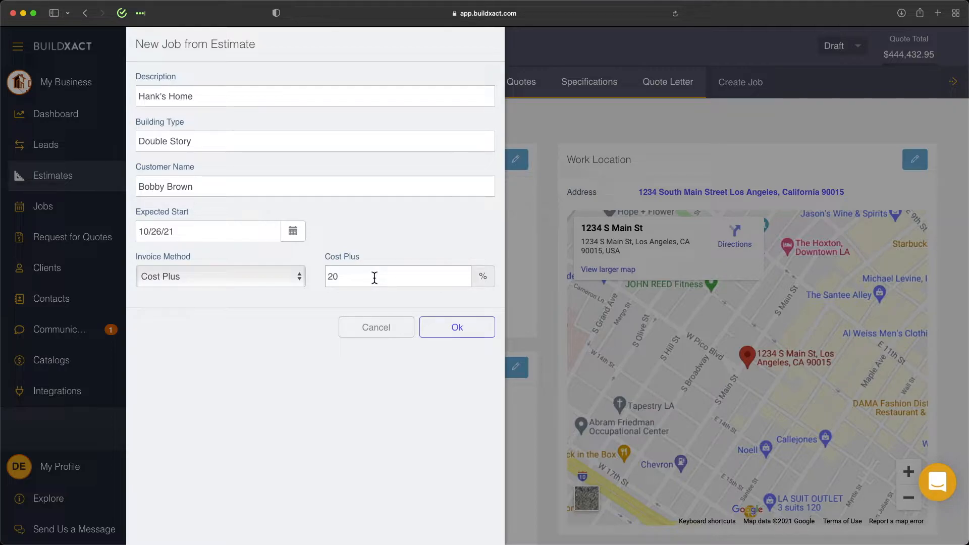
pyautogui.click(458, 333)
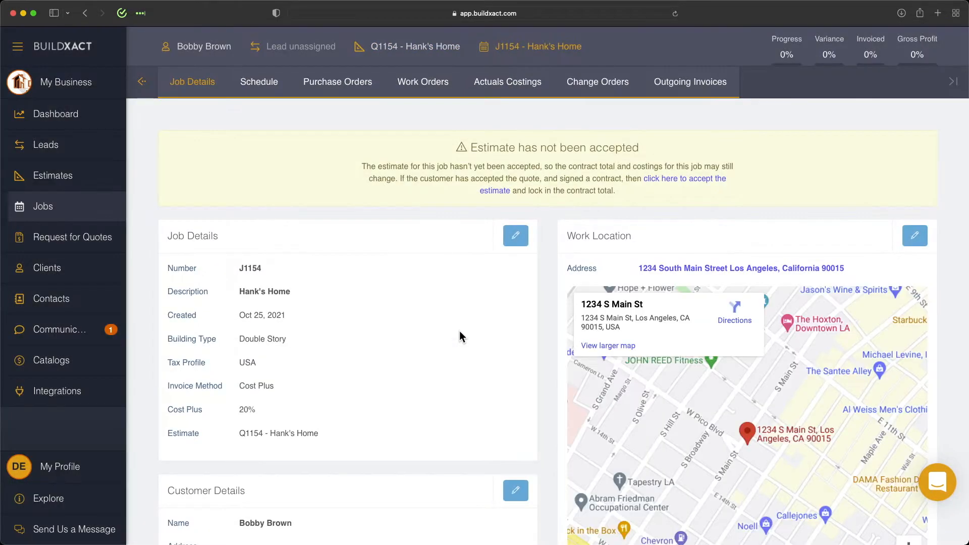
pyautogui.click(690, 180)
pyautogui.click(535, 327)
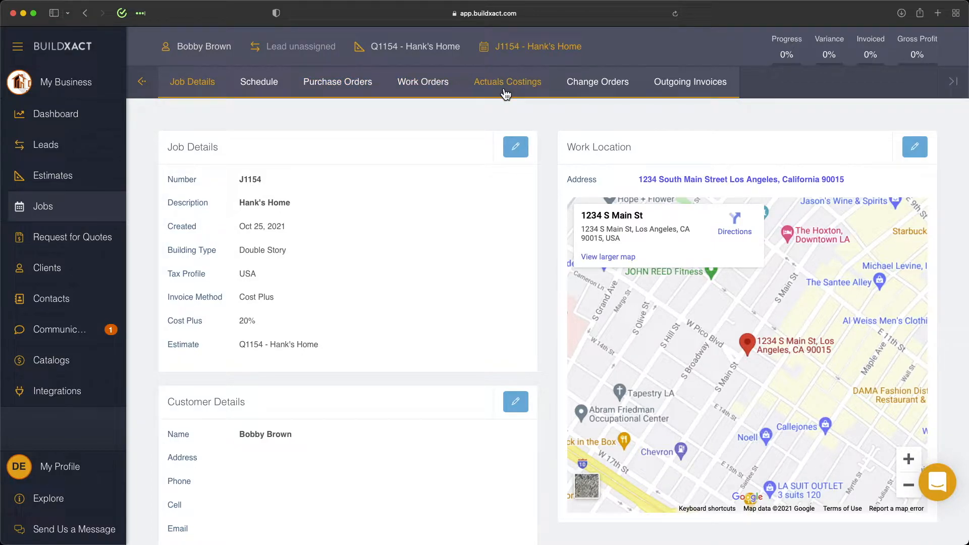
# Start an order for the "Bobcat to Dig per Hour - site scrape" item under Demo & Site Construction in the job's actual costings.
pyautogui.click(504, 85)
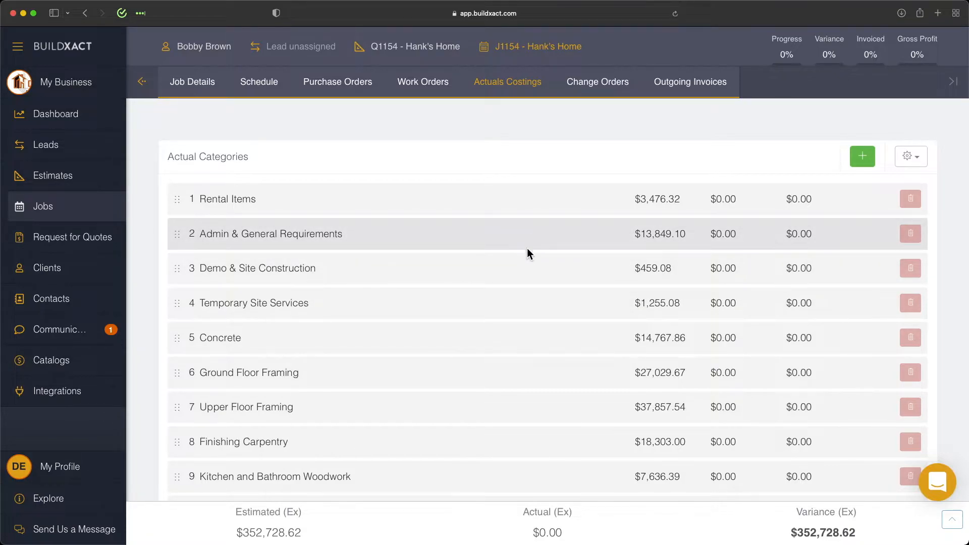
pyautogui.click(526, 264)
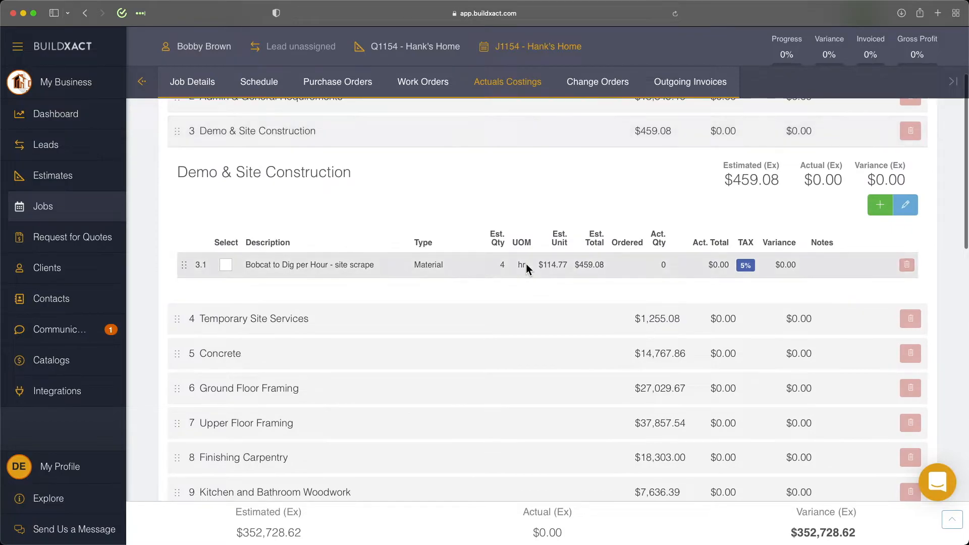
pyautogui.click(226, 266)
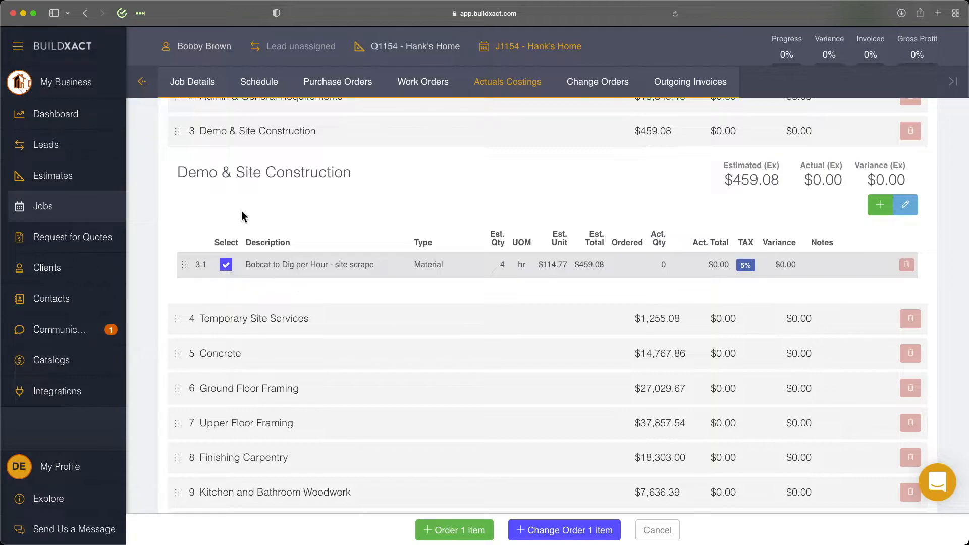
pyautogui.click(456, 531)
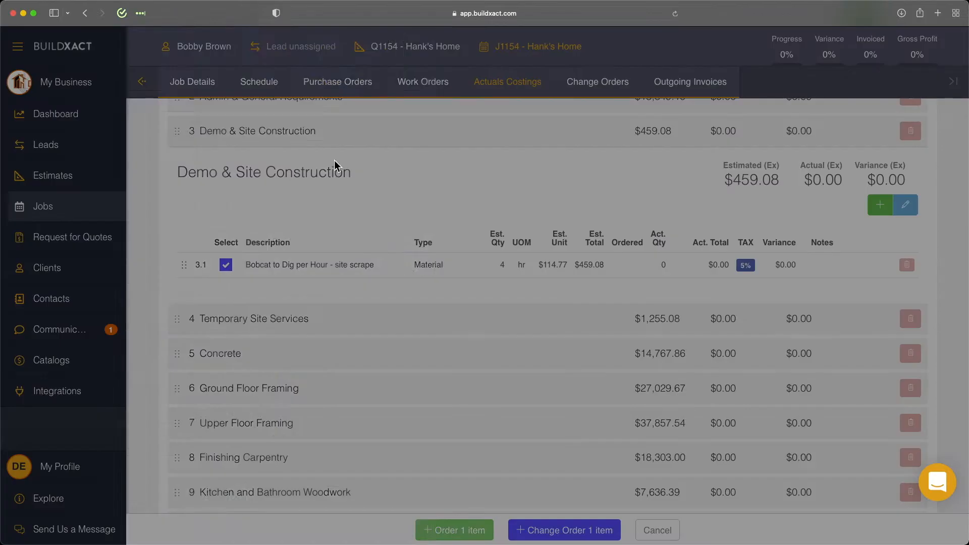
# Describe the purchase order as "Buildxact Demonstration #1" and choose Sample Supplier as its contact.
pyautogui.write('Buildxact Demonstration ')
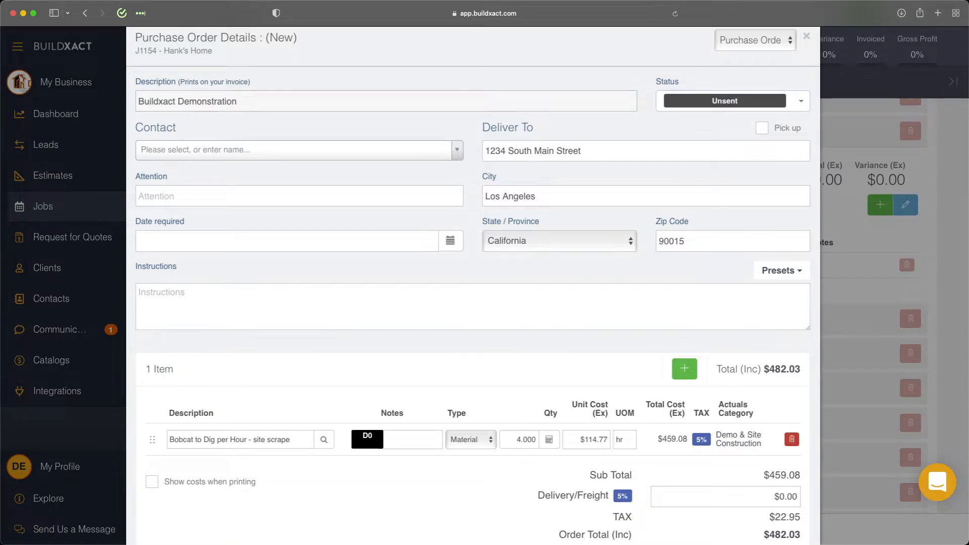
pyautogui.write('#1')
pyautogui.moveTo(136, 80); pyautogui.dragTo(290, 83)
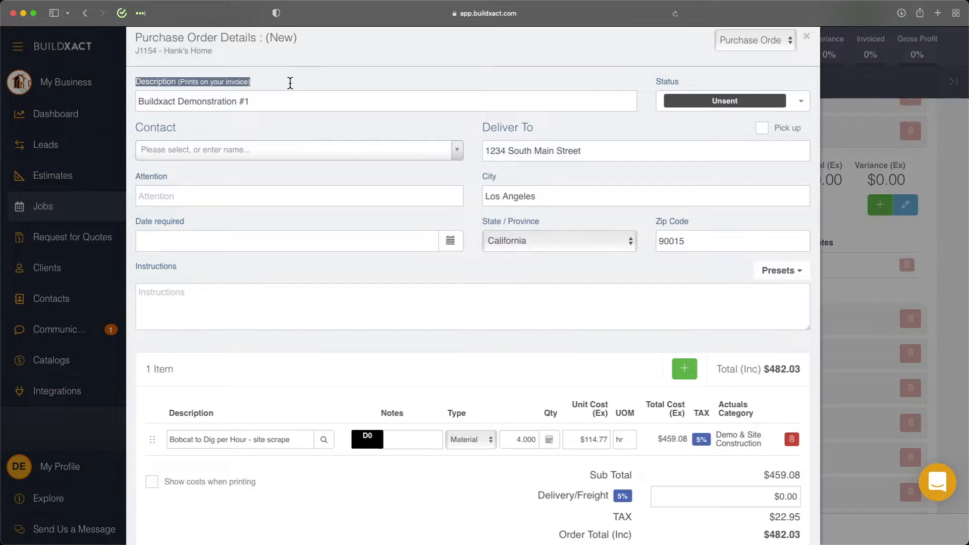
pyautogui.click(265, 129)
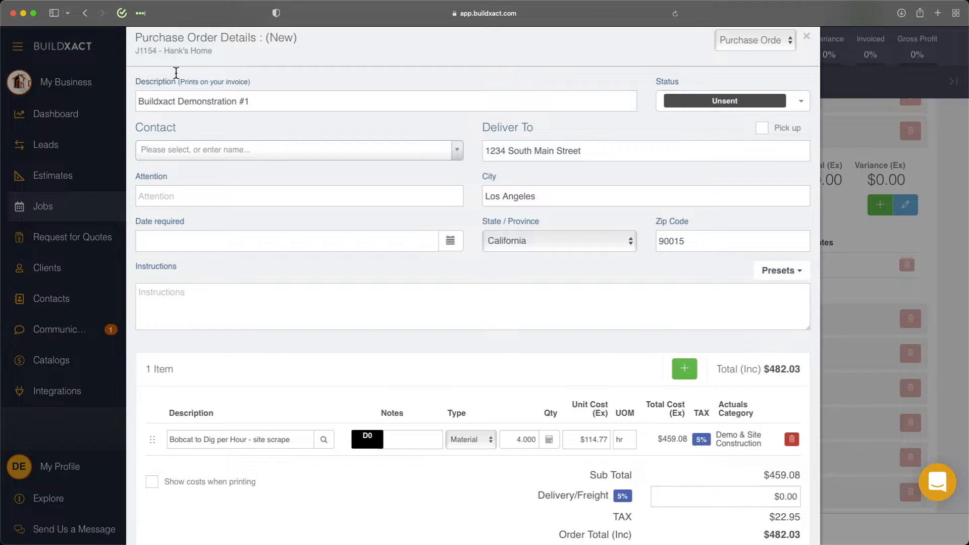
pyautogui.click(271, 155)
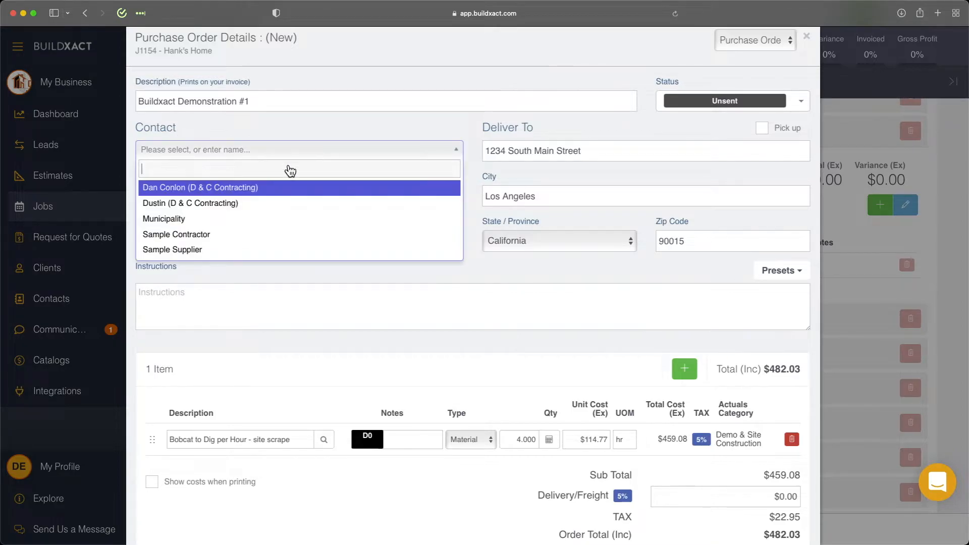
pyautogui.click(204, 250)
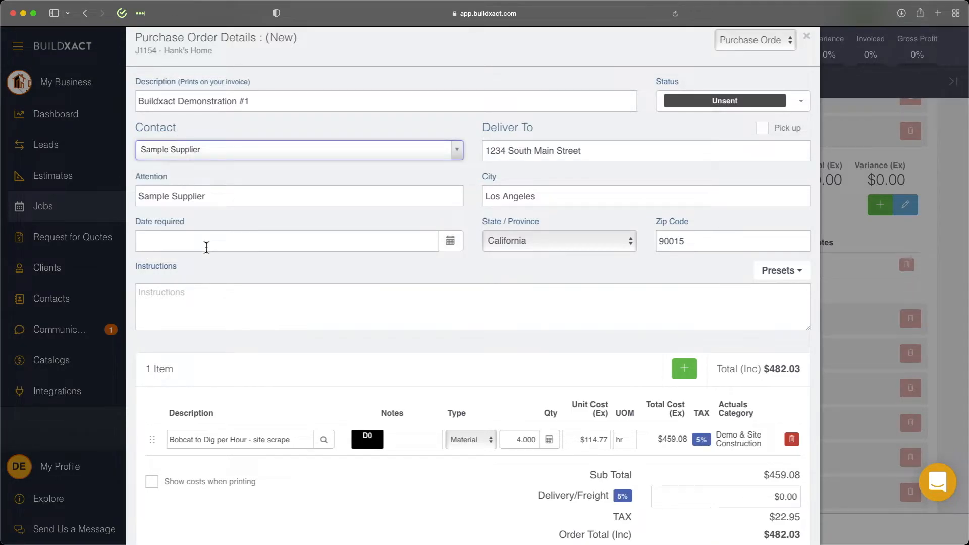
# Mark the purchase order as received with supplier invoice reference "#1313131", and save and close the order.
pyautogui.click(714, 104)
pyautogui.click(707, 157)
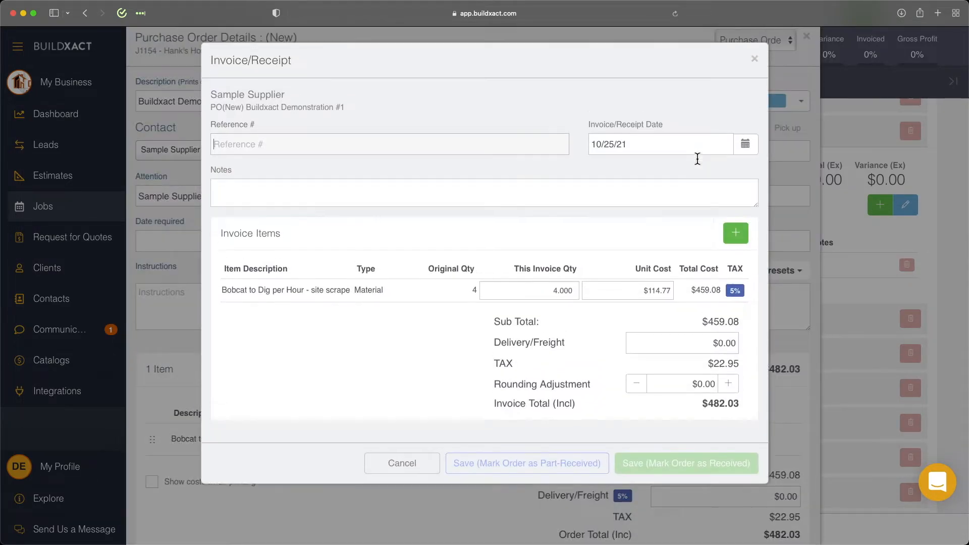
pyautogui.write('#1313131')
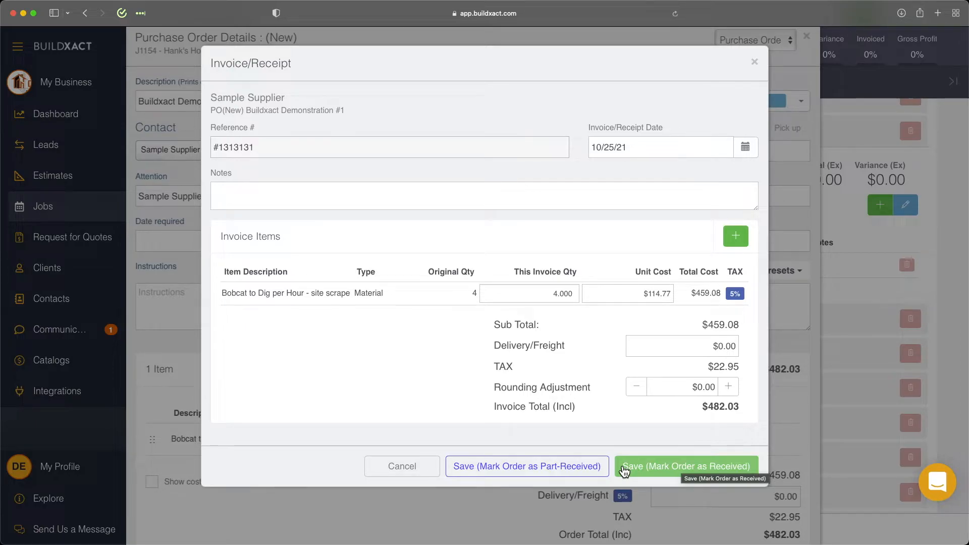
pyautogui.click(646, 469)
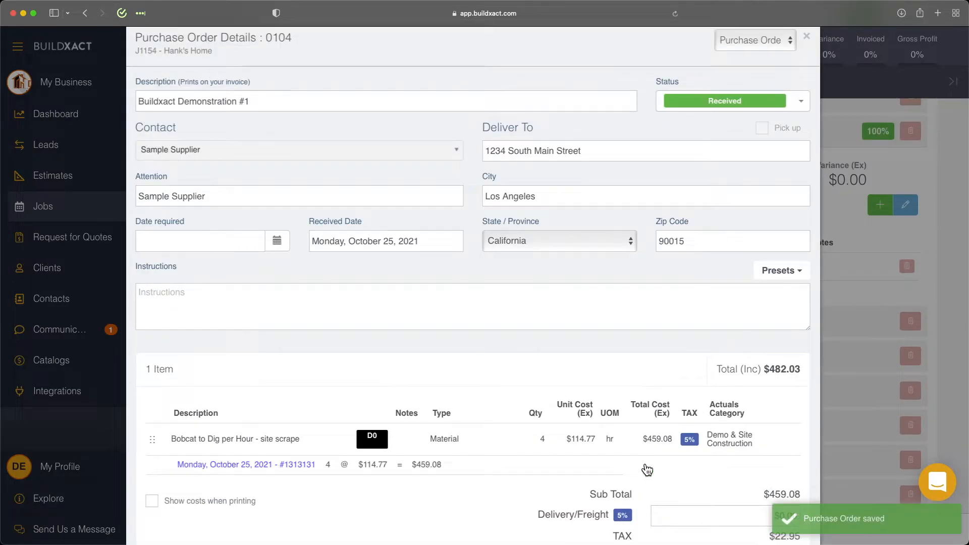
pyautogui.scroll(-10, 647, 469)
pyautogui.click(684, 524)
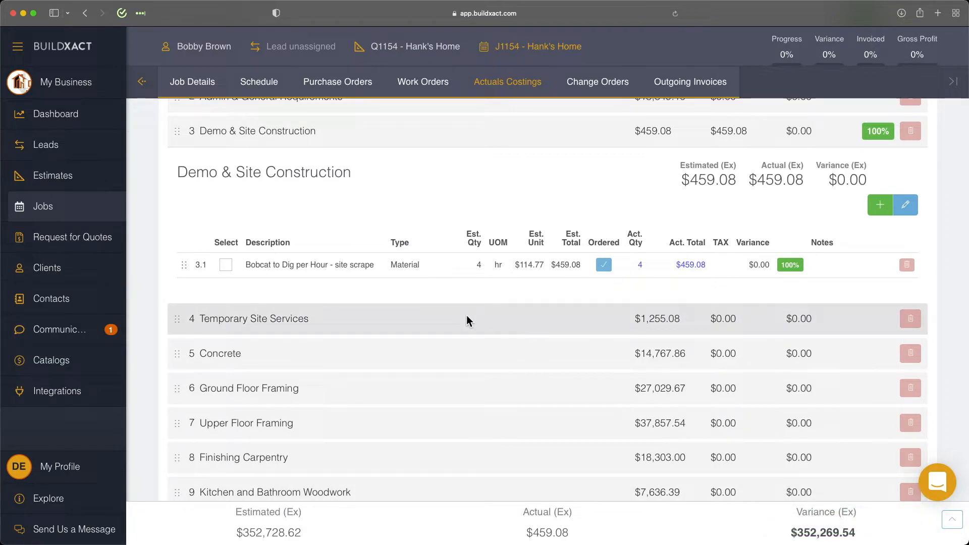
# Start an order for the "Framing Carpenter - Labour - Framing Ground Floor" item under Ground Floor Framing.
pyautogui.click(517, 393)
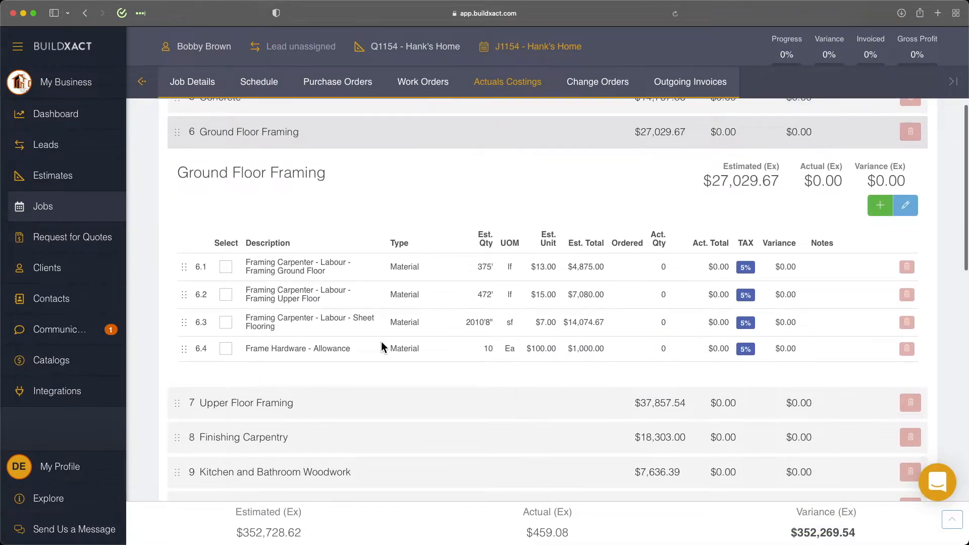
pyautogui.click(227, 271)
pyautogui.click(452, 529)
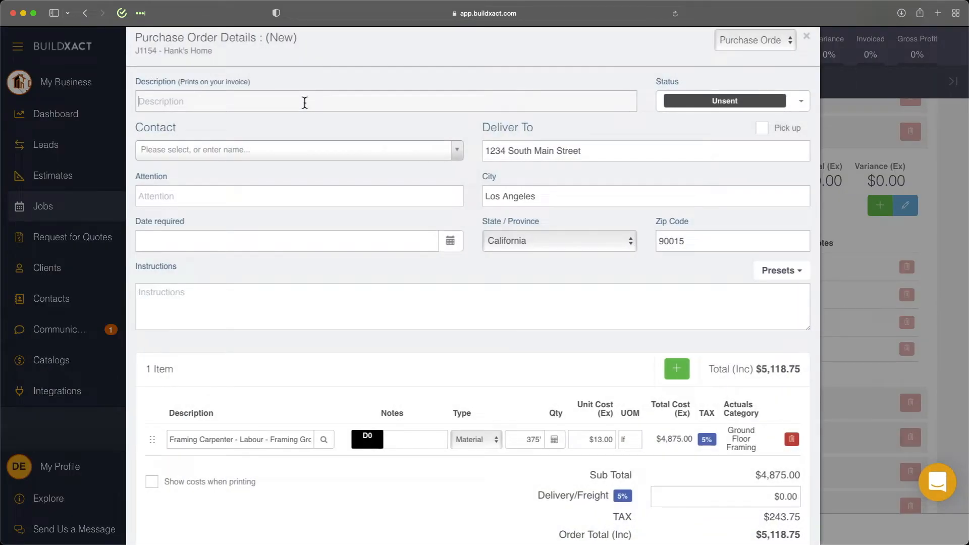
# Make the order a work order described as "Buildxact Demonstration #2" and assign it to the second D & C Contracting contact.
pyautogui.write('Buildxact Demonstration #2')
pyautogui.click(768, 48)
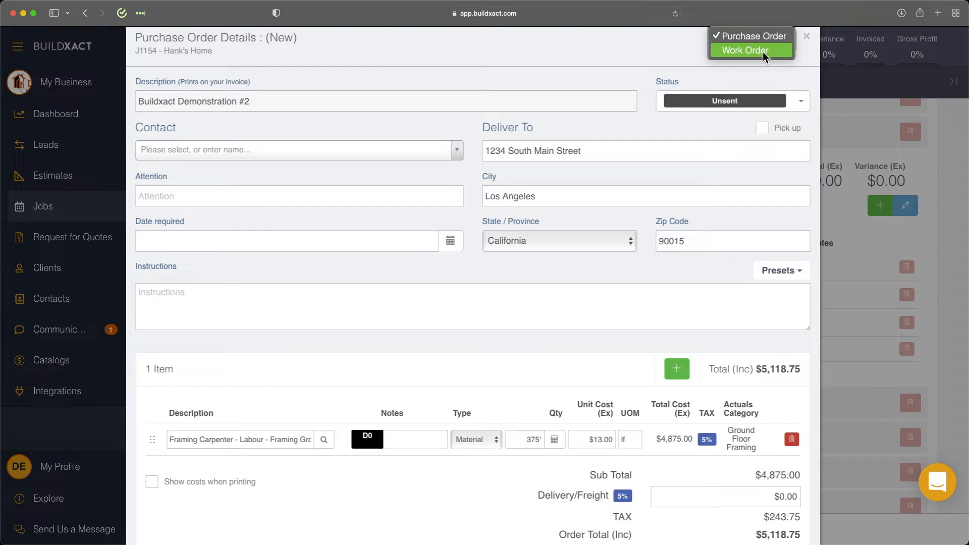
pyautogui.click(760, 52)
pyautogui.click(228, 160)
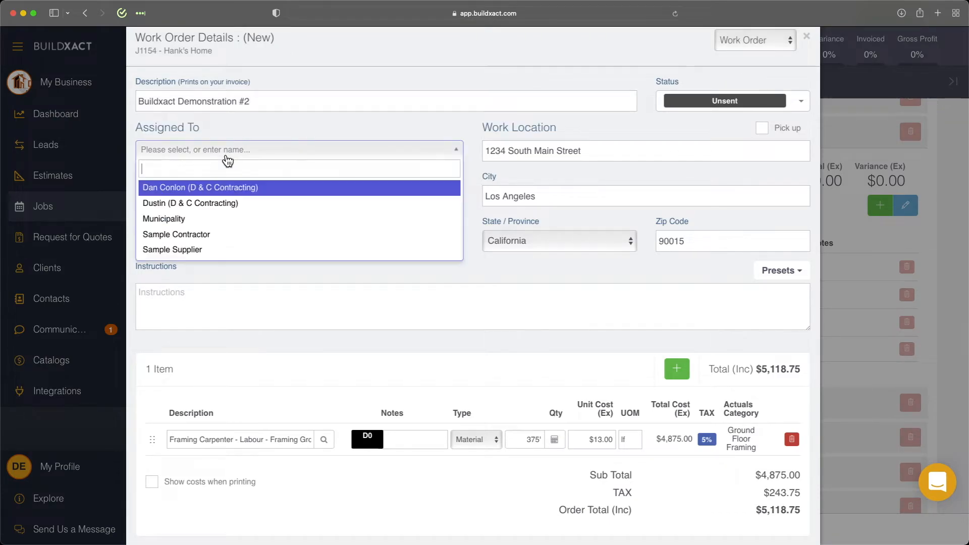
pyautogui.click(222, 202)
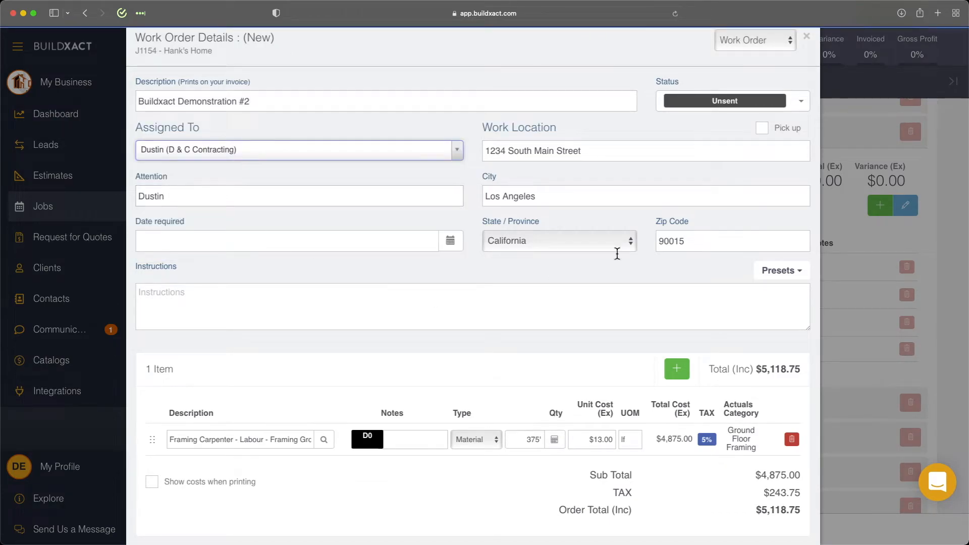
# Set the work order's status to Completed, and save and close it.
pyautogui.click(726, 108)
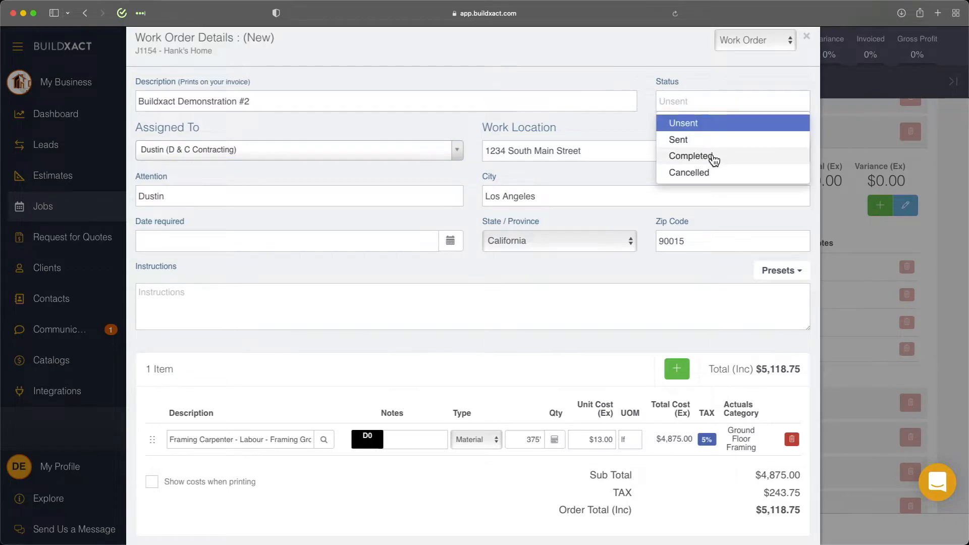
pyautogui.click(714, 156)
pyautogui.scroll(-10, 788, 361)
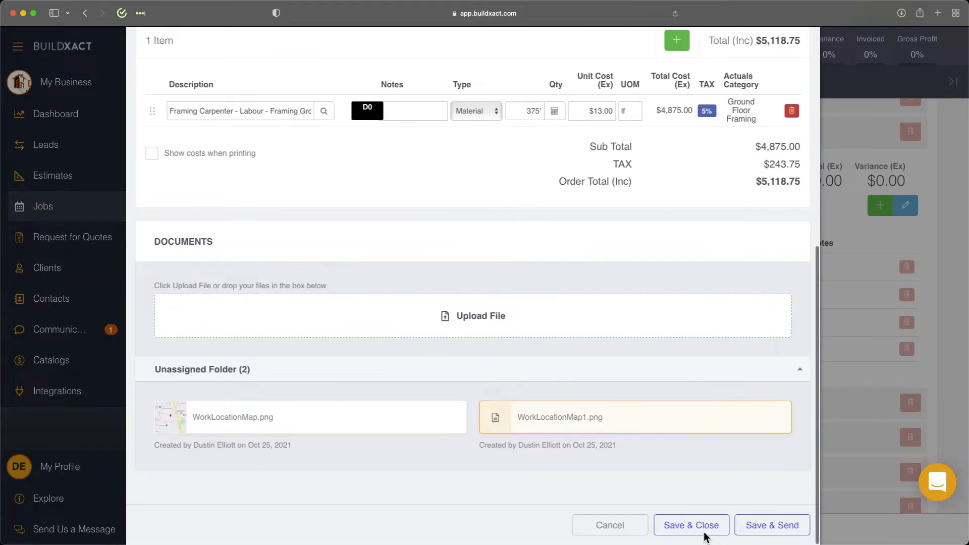
pyautogui.click(691, 527)
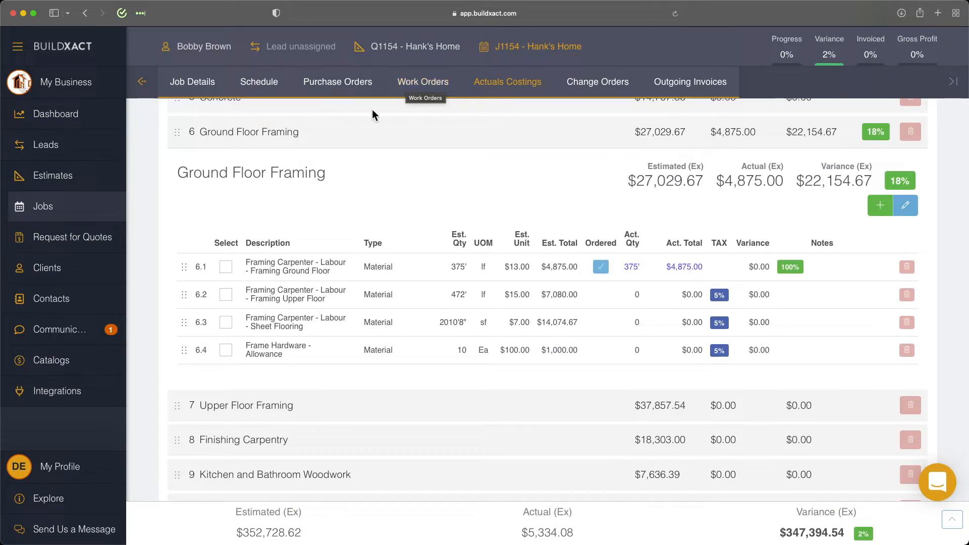
# Start an outgoing invoice that covers both orders, Buildxact Demonstration #1 and #2.
pyautogui.click(691, 87)
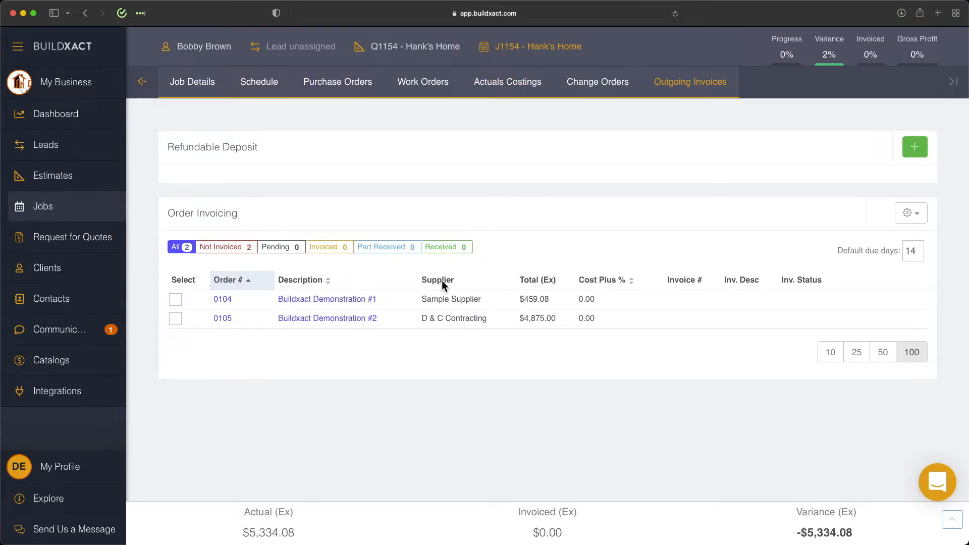
pyautogui.click(174, 302)
pyautogui.click(176, 319)
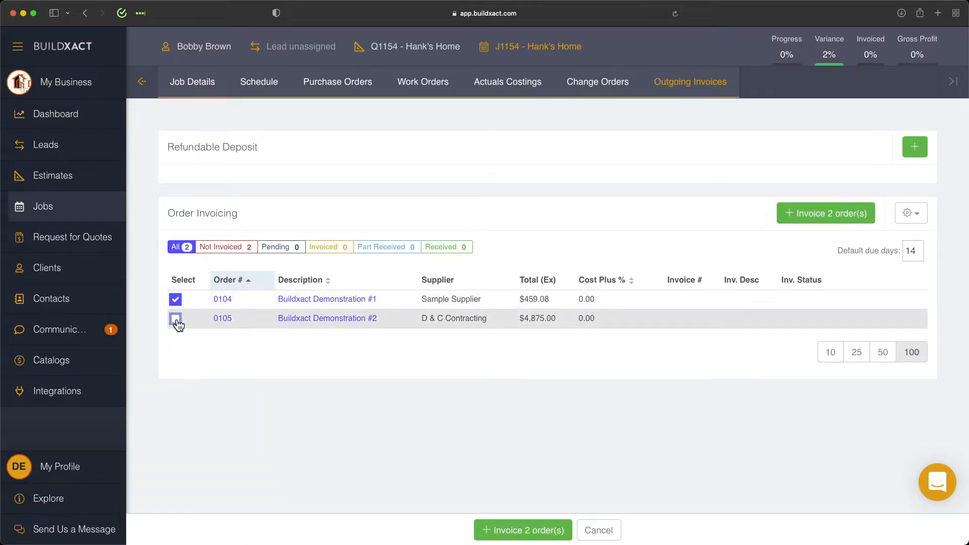
pyautogui.click(831, 218)
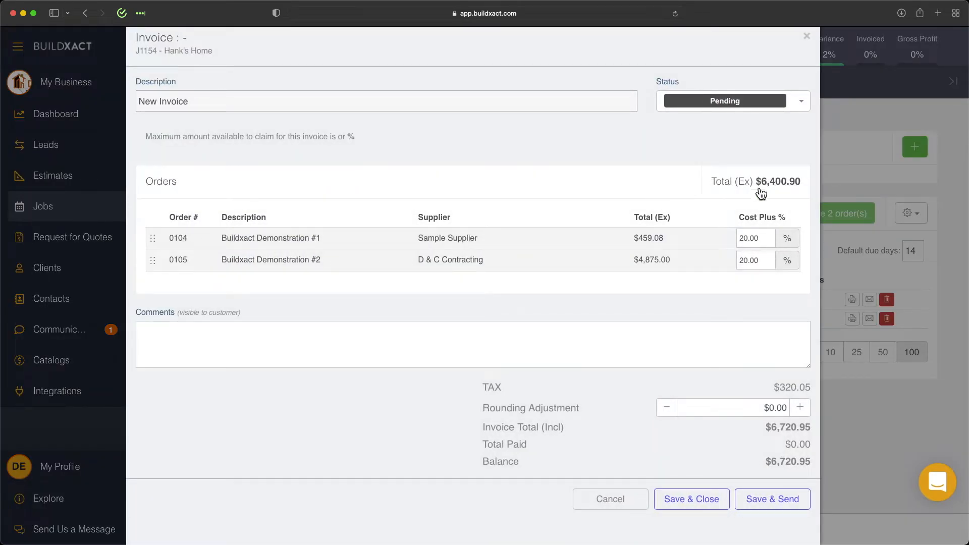
# Set the invoice description to "Buildxact Demonstration" and show the item details of the first order.
pyautogui.tripleClick(309, 97)
pyautogui.write('Buil')
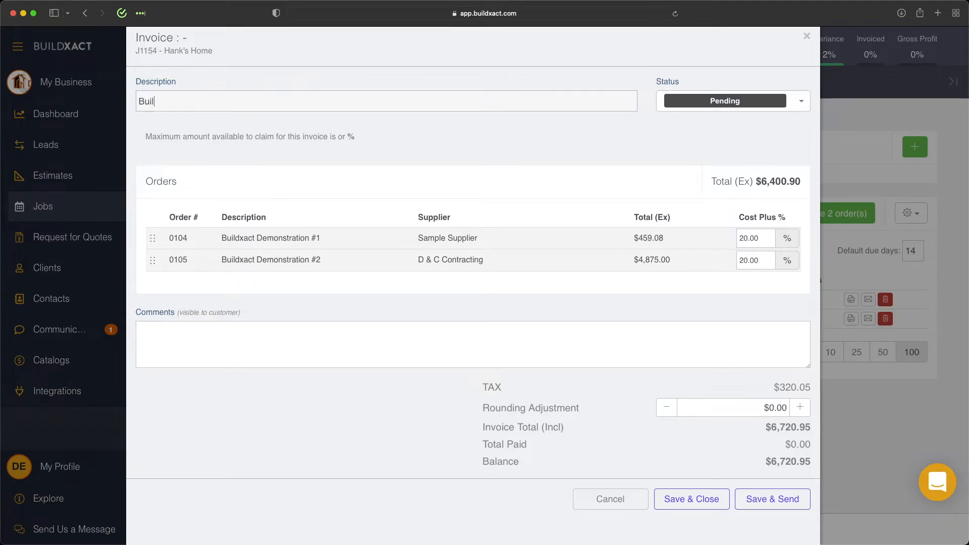
pyautogui.write('dxact Demonstration')
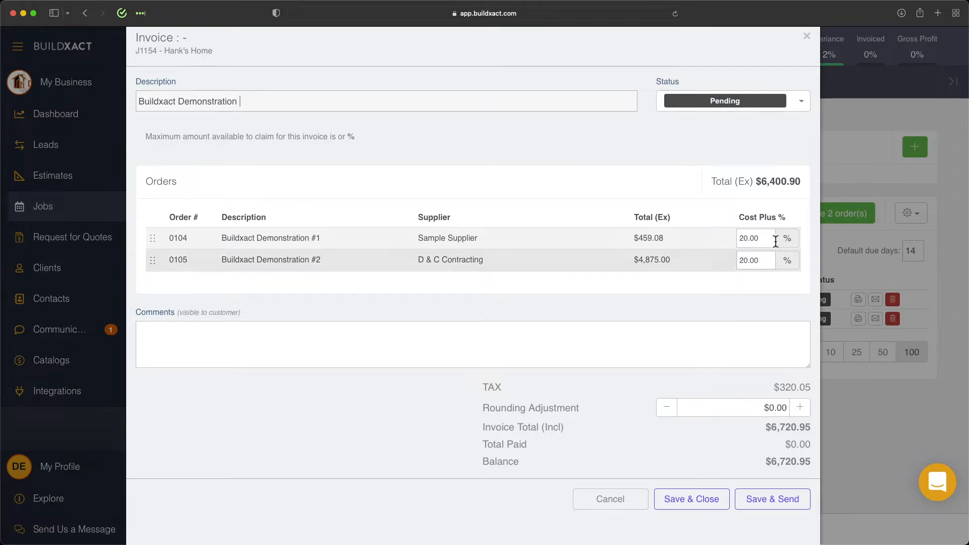
pyautogui.click(738, 238)
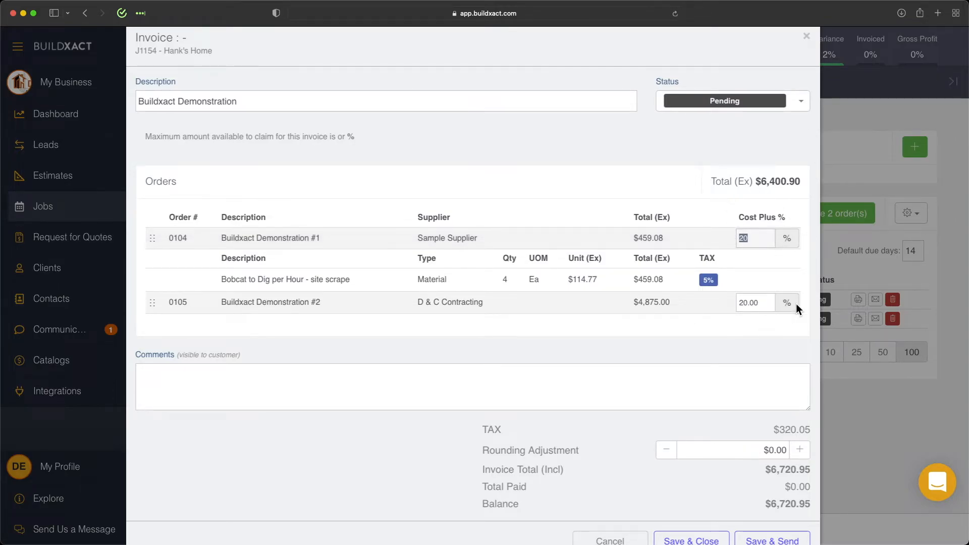
# Set the invoice's status to Invoiced, and save and close it.
pyautogui.click(689, 101)
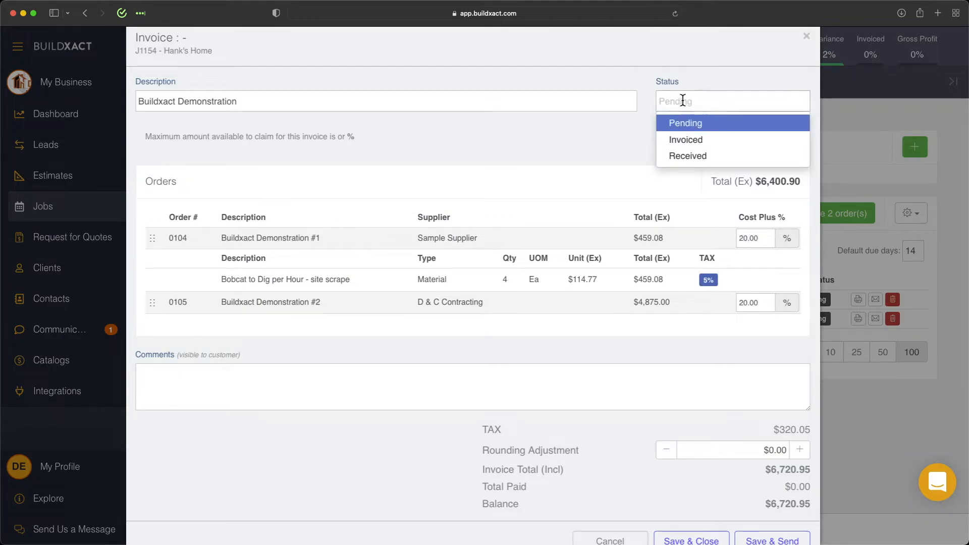
pyautogui.click(703, 141)
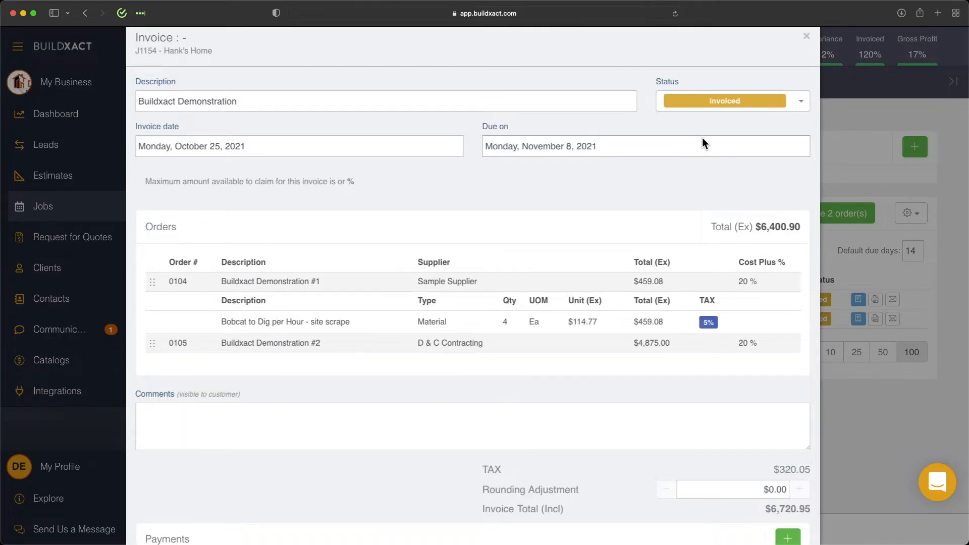
pyautogui.scroll(-5, 702, 139)
pyautogui.click(712, 531)
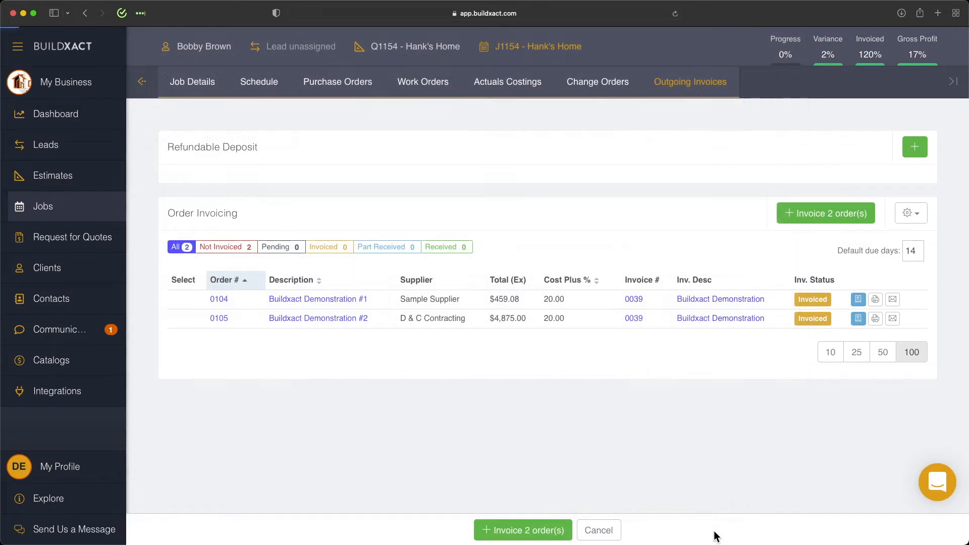
# Open the printable PDF of the Buildxact Demonstration invoice.
pyautogui.click(876, 300)
pyautogui.click(419, 185)
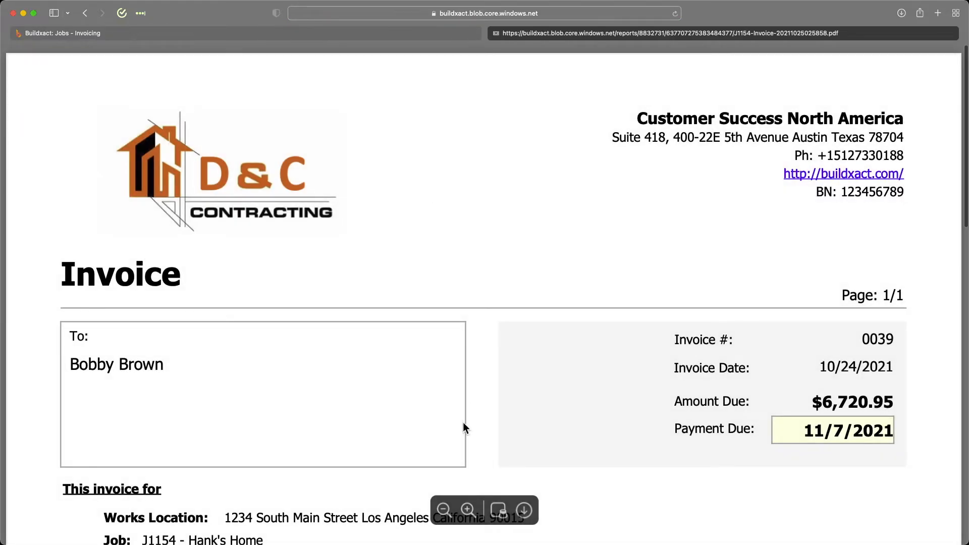
# Review the itemised orders and totals in the invoice PDF, and return to the job's invoicing page with the report dialog closed.
pyautogui.click(444, 510)
pyautogui.scroll(-3, 490, 446)
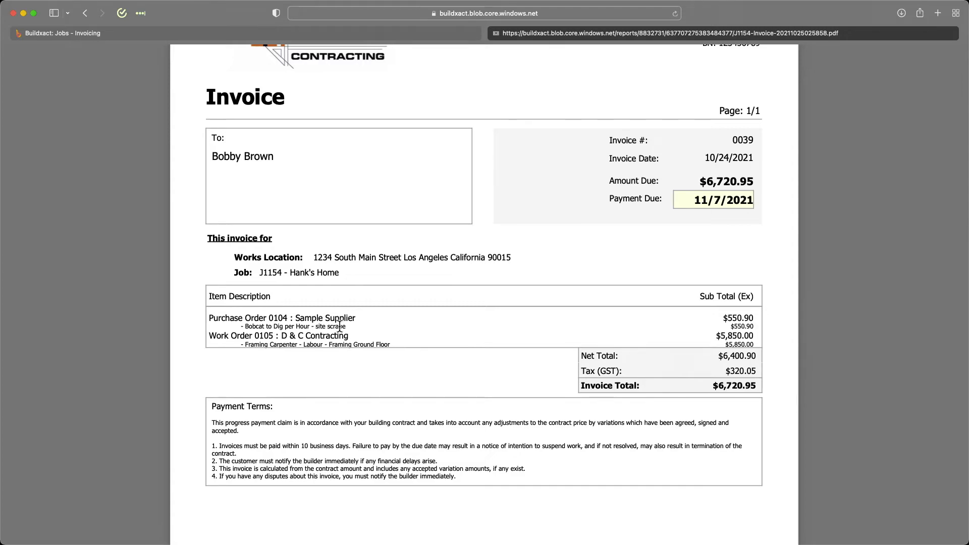
pyautogui.click(143, 35)
pyautogui.click(644, 258)
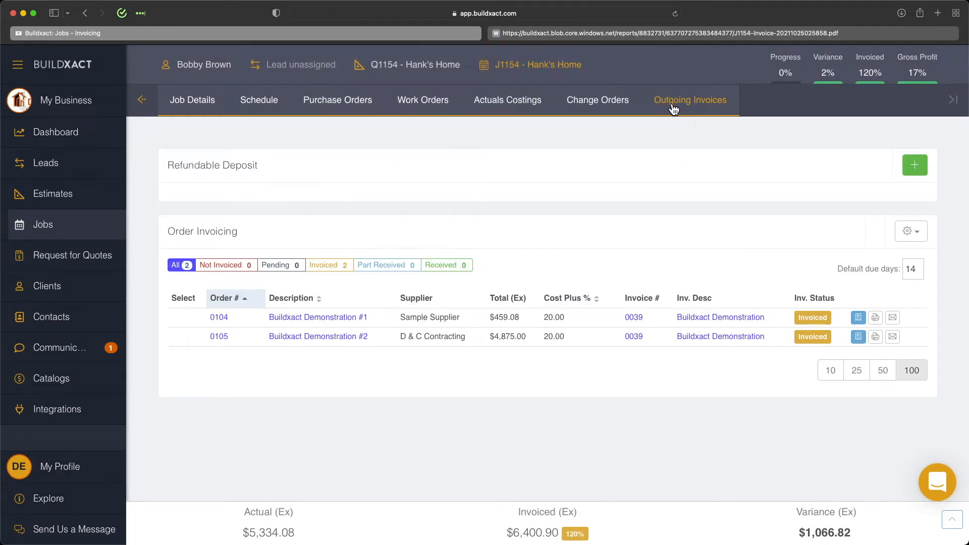
# Turn off the cost plus breakdown and open a new PDF of the Buildxact Demonstration invoice.
pyautogui.click(907, 233)
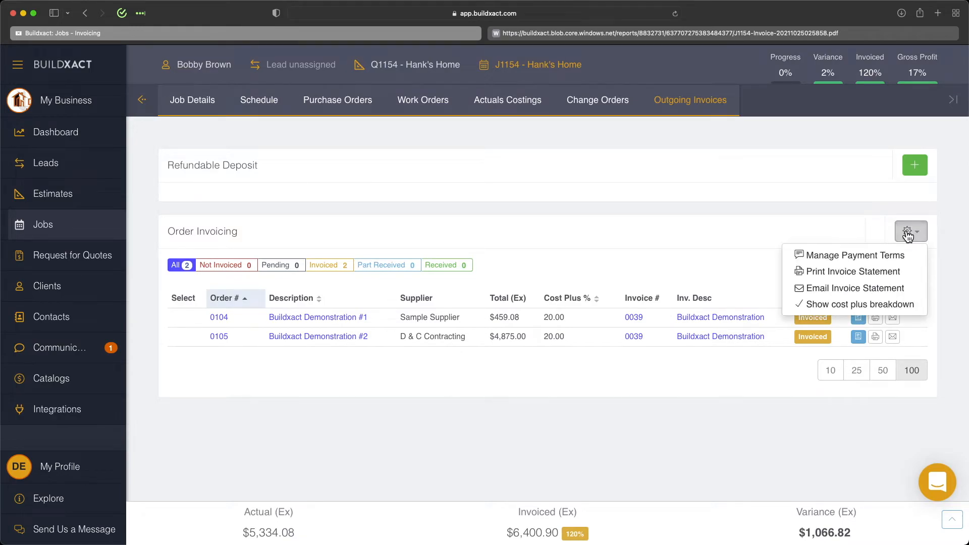
pyautogui.click(866, 306)
pyautogui.click(877, 319)
pyautogui.click(417, 167)
pyautogui.click(415, 205)
# Examine the order descriptions under Item Description in the new invoice PDF, and return to invoicing with the report dialog closed.
pyautogui.scroll(-5, 507, 267)
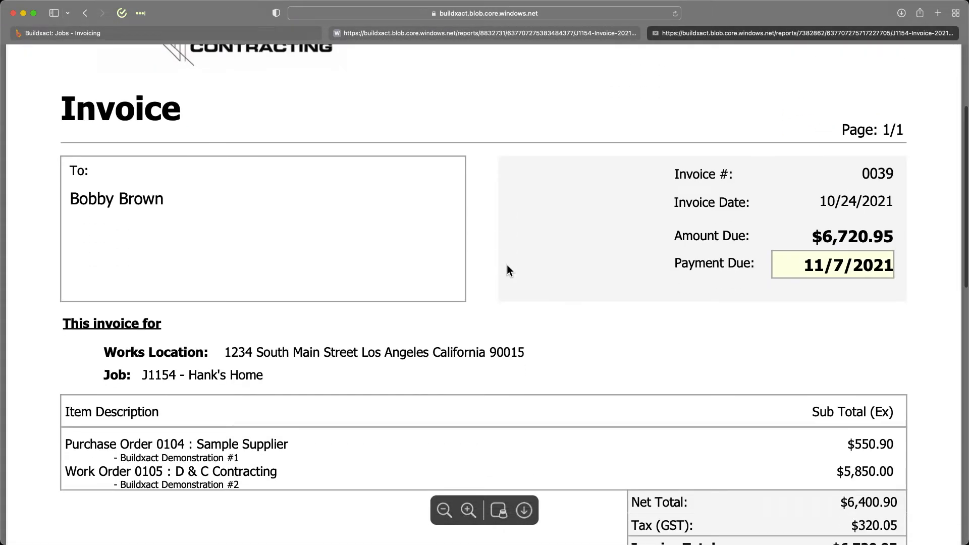
pyautogui.scroll(-4, 507, 270)
pyautogui.moveTo(120, 325); pyautogui.dragTo(250, 323)
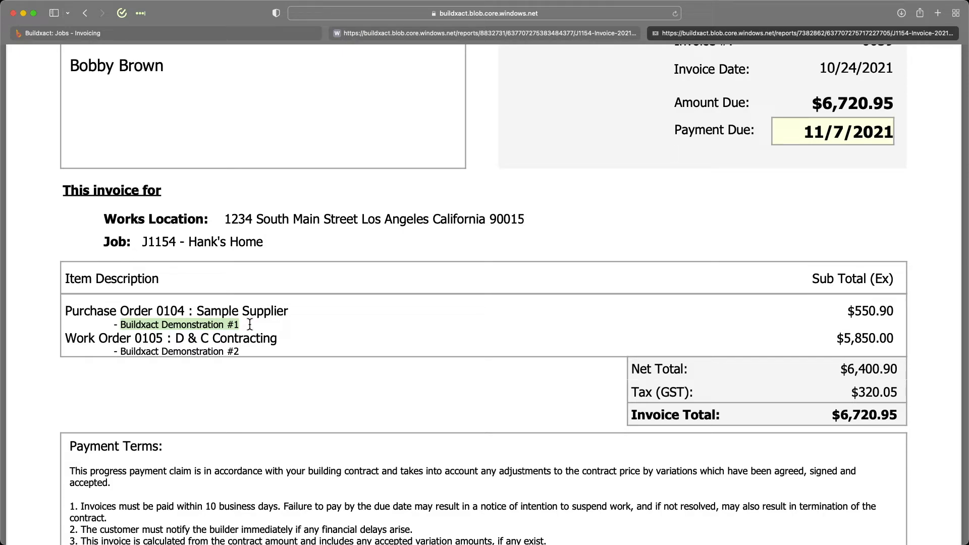
pyautogui.click(196, 31)
pyautogui.click(634, 258)
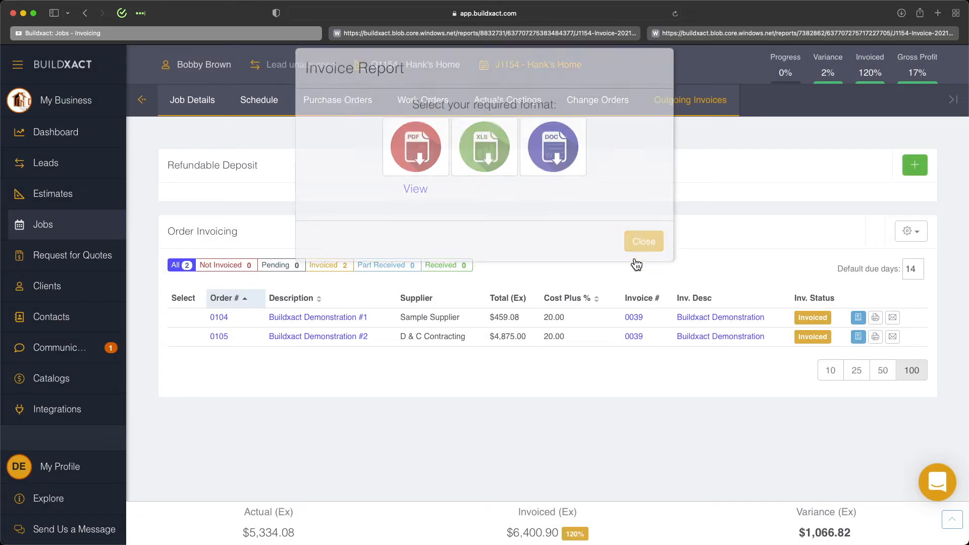
# Generate the job's invoice statement as a PDF and open it.
pyautogui.click(914, 235)
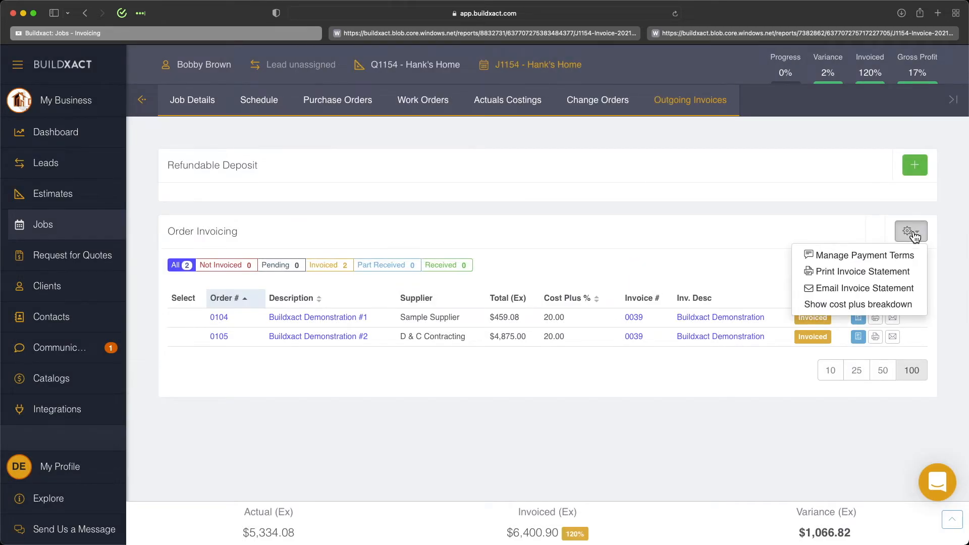
pyautogui.click(758, 231)
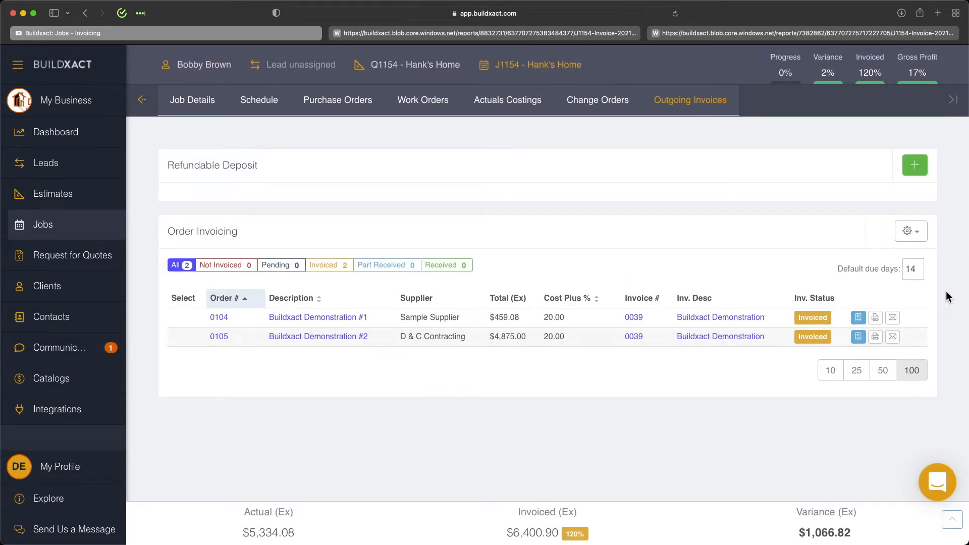
pyautogui.click(909, 231)
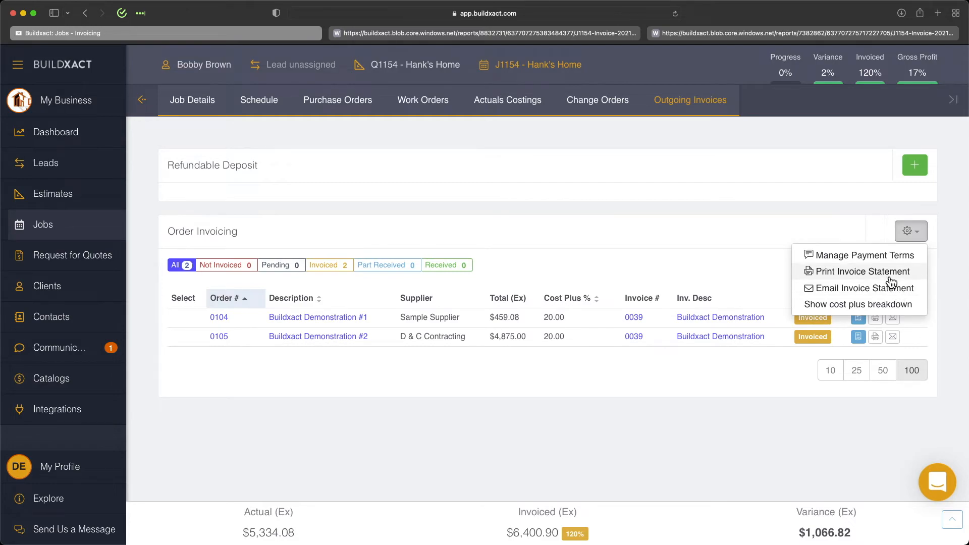
pyautogui.click(891, 282)
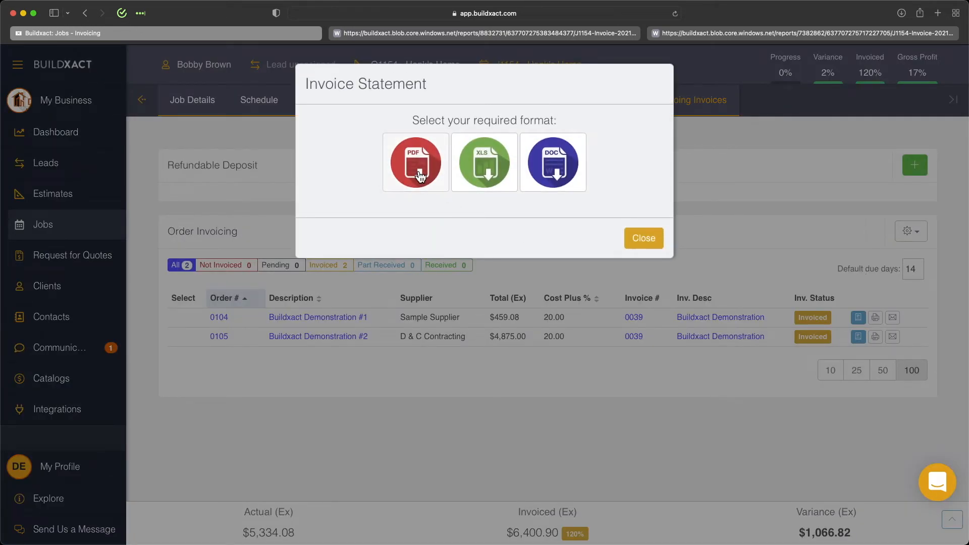
pyautogui.click(414, 206)
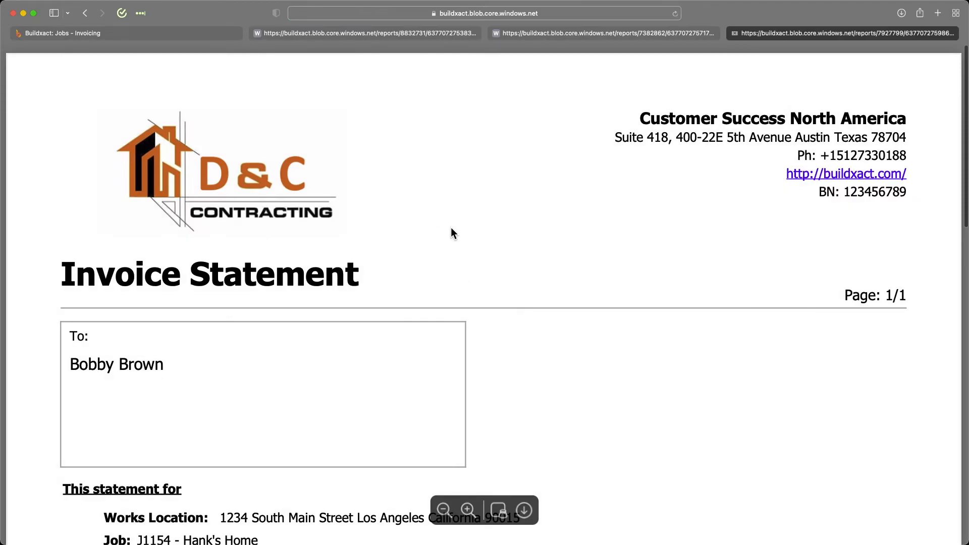
# Review the invoice lines and totals in the statement, and return to invoicing with the statement dialog closed.
pyautogui.click(445, 511)
pyautogui.scroll(-2, 539, 417)
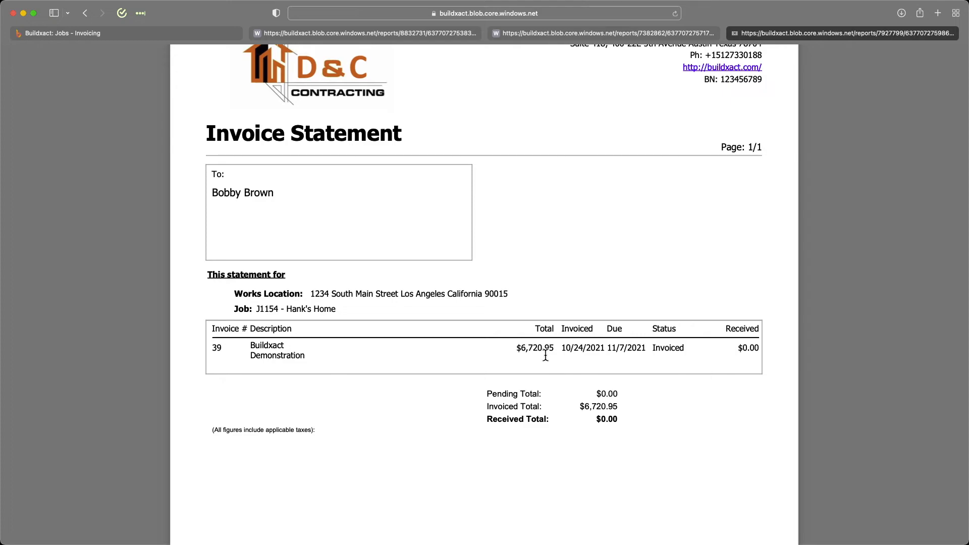
pyautogui.click(145, 36)
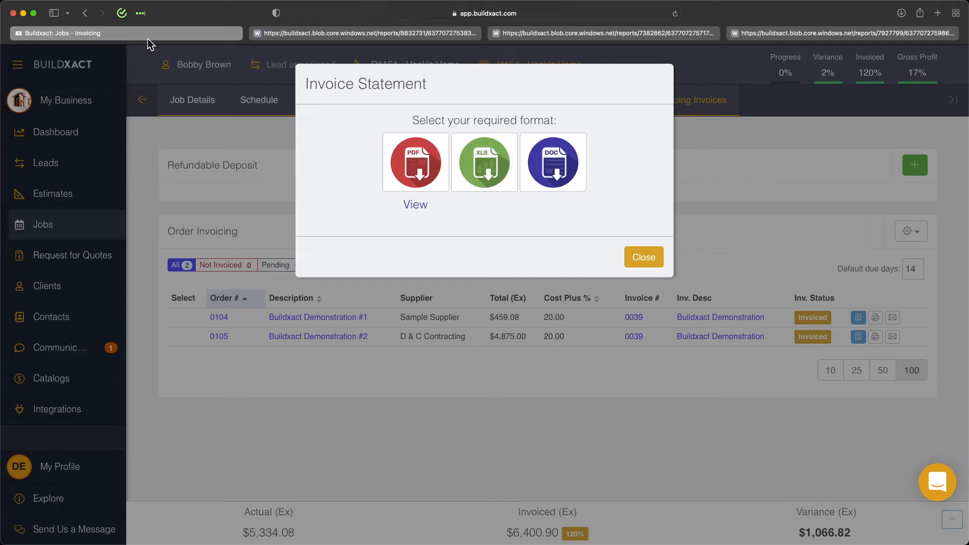
pyautogui.click(644, 257)
# Set the Buildxact Demonstration invoice's status to Received, save the receipt for the full balance, and save and close the invoice.
pyautogui.click(699, 318)
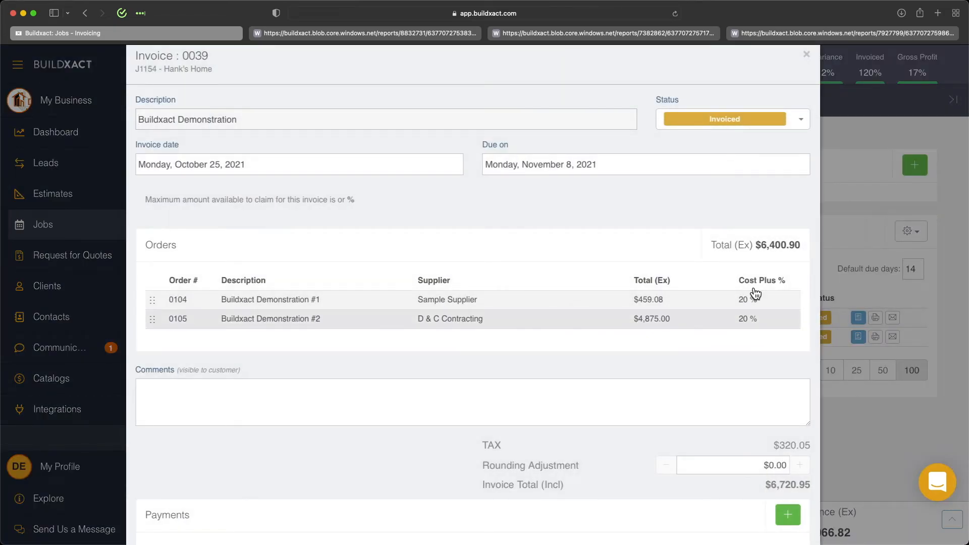
pyautogui.click(713, 119)
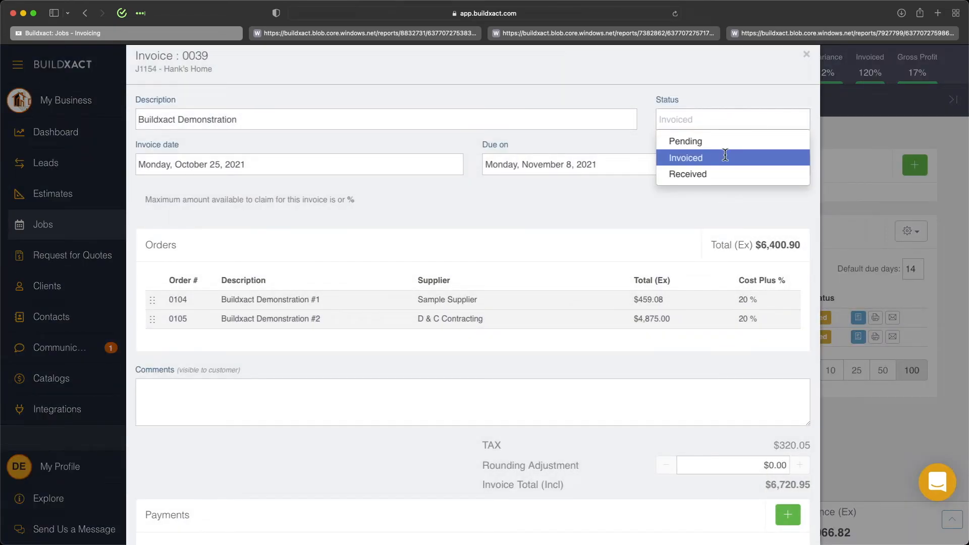
pyautogui.click(691, 175)
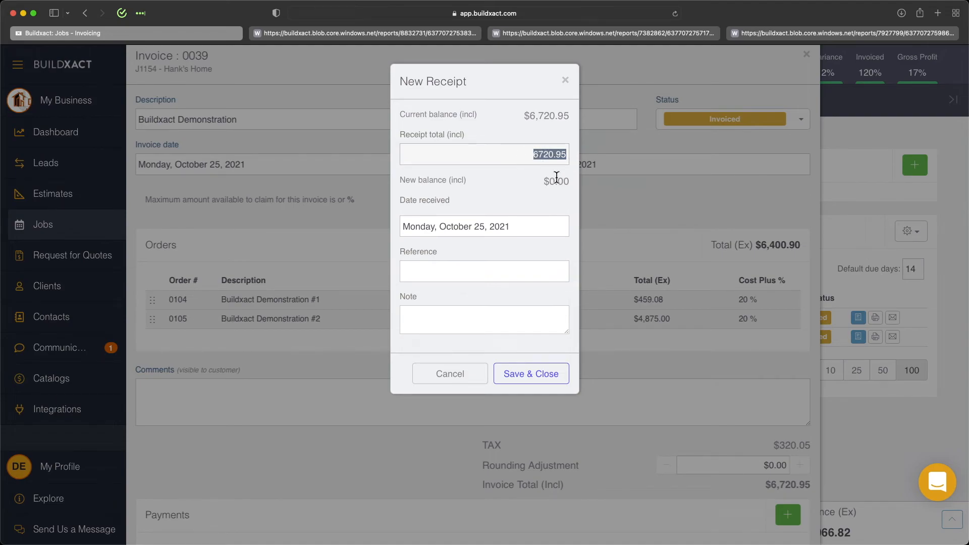
pyautogui.click(537, 376)
pyautogui.scroll(-5, 687, 404)
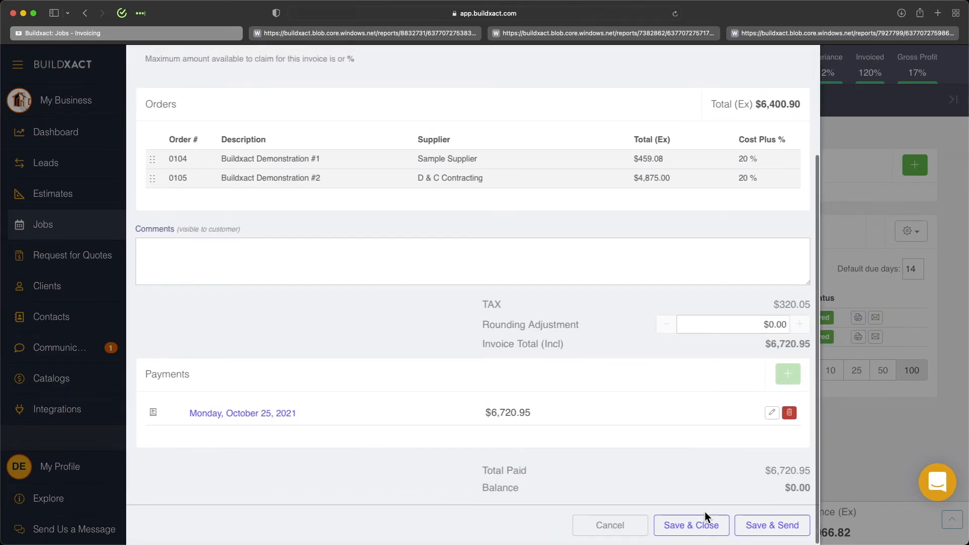
pyautogui.click(701, 520)
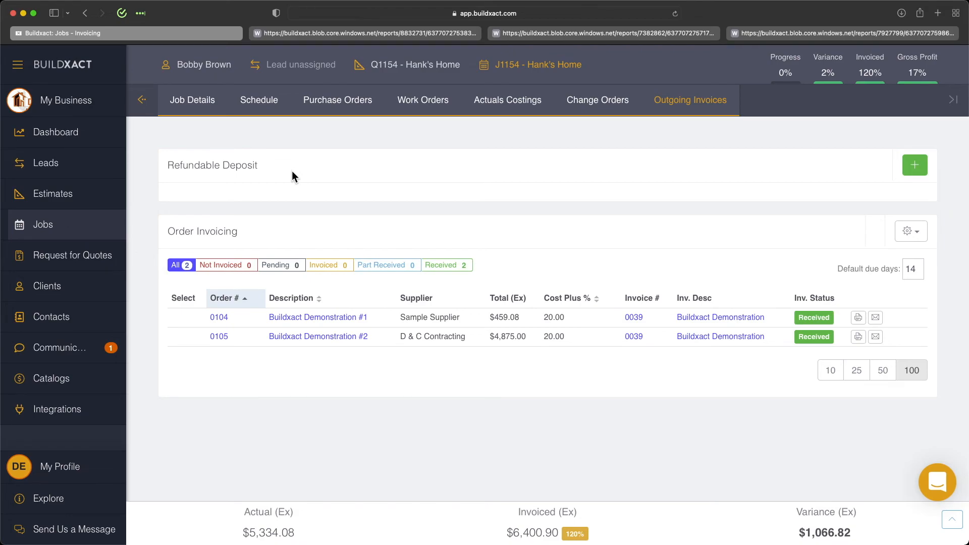
# Draft a refundable deposit invoice with a claim amount of 1000, and discard it.
pyautogui.click(915, 165)
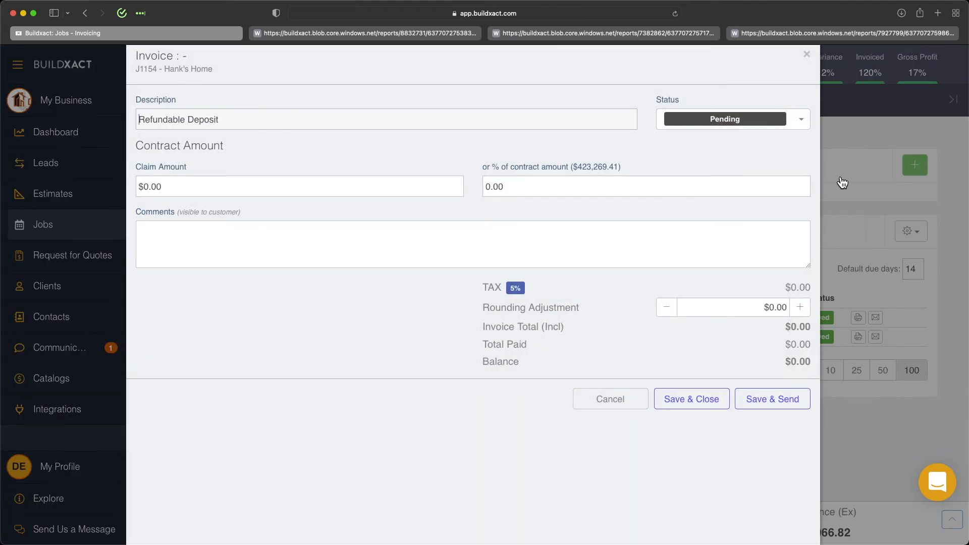
pyautogui.click(188, 186)
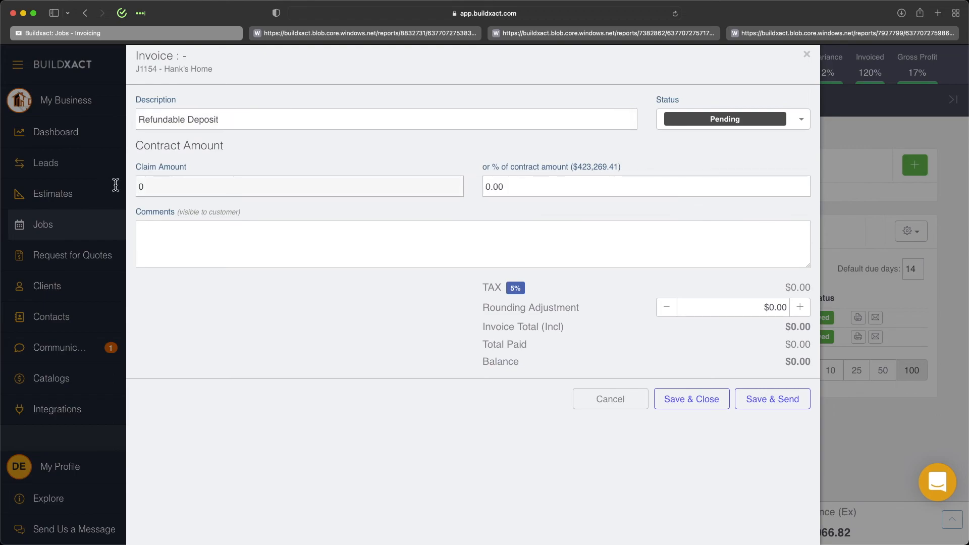
pyautogui.write('1000')
pyautogui.click(592, 402)
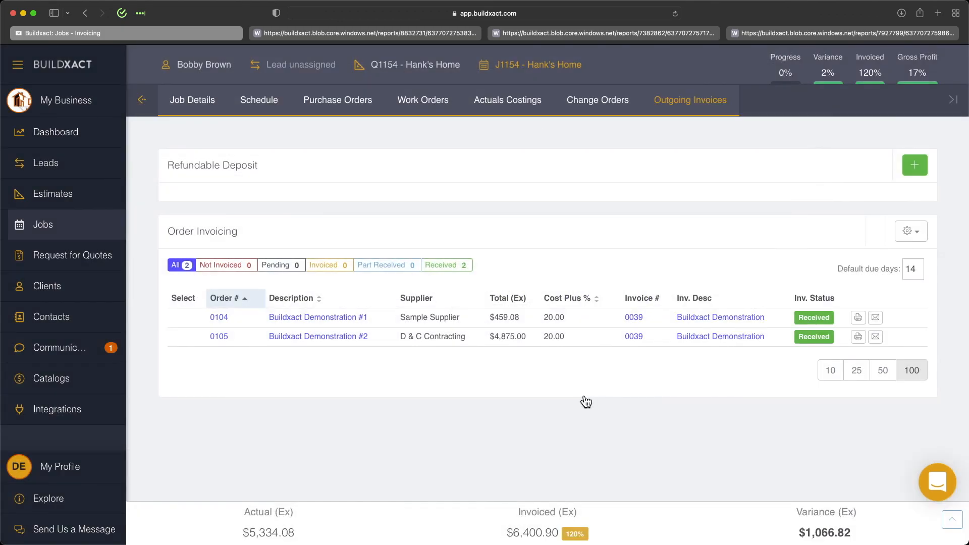